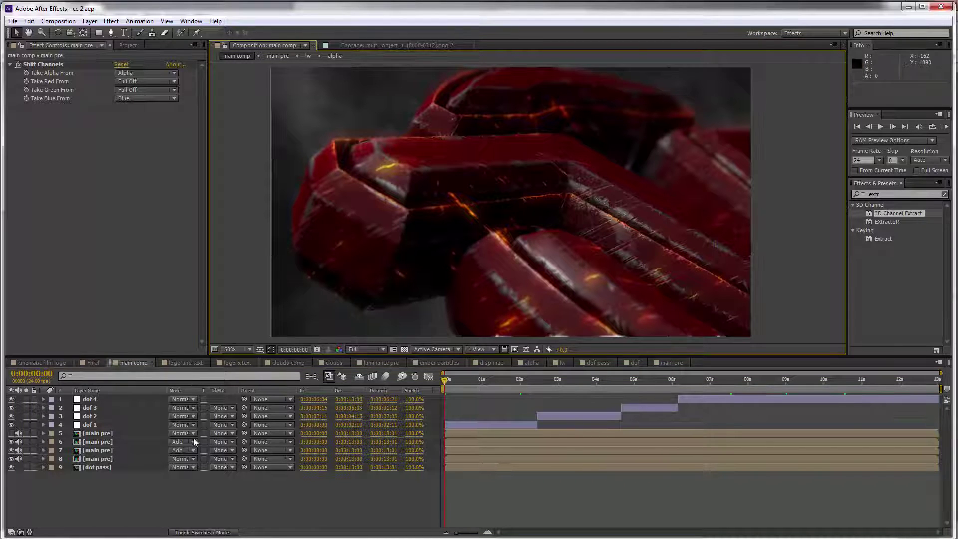
Add a new adjustment layer and apply Fast Blur with Blurriness 50.
right_click(202, 483)
mouse_move(229, 376)
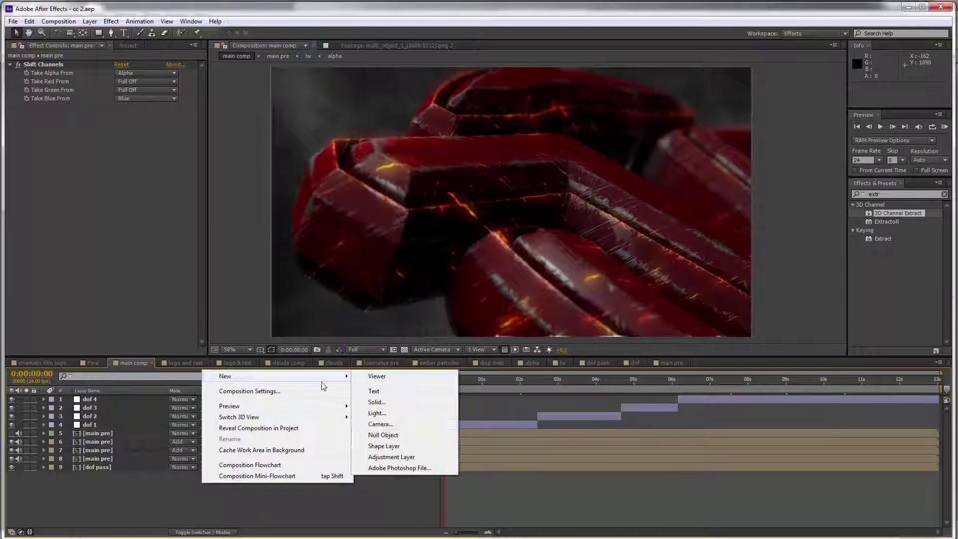
click(375, 458)
right_click(116, 402)
mouse_move(174, 170)
mouse_move(282, 219)
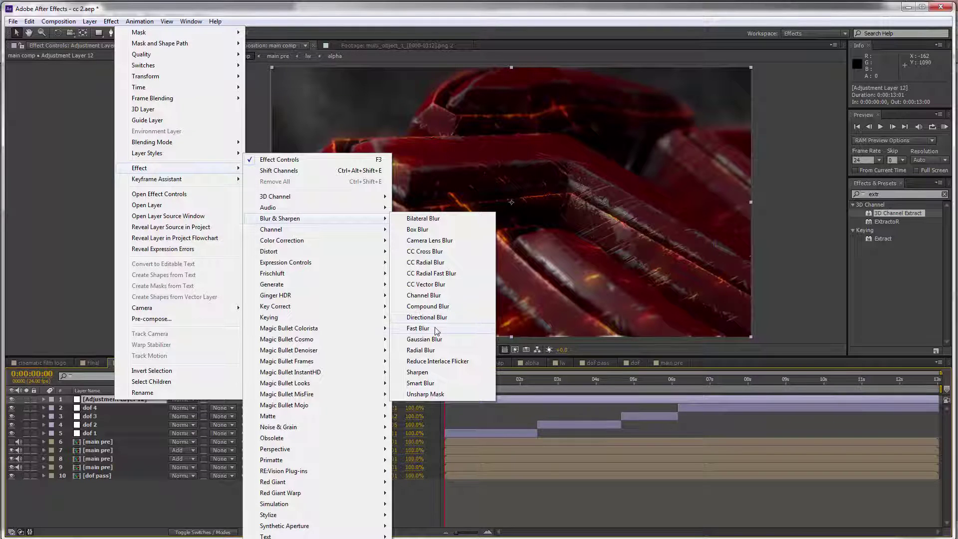
click(418, 328)
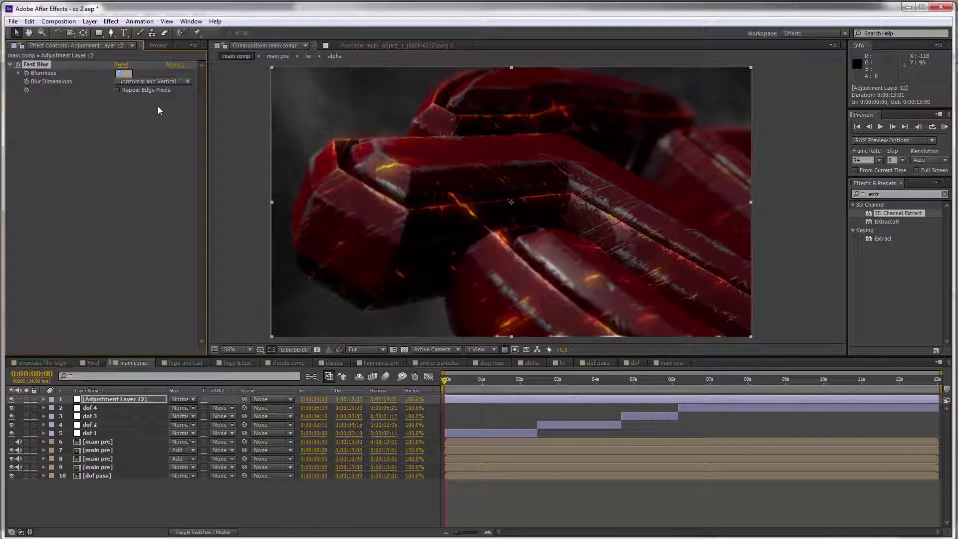
text(50)
key(Return)
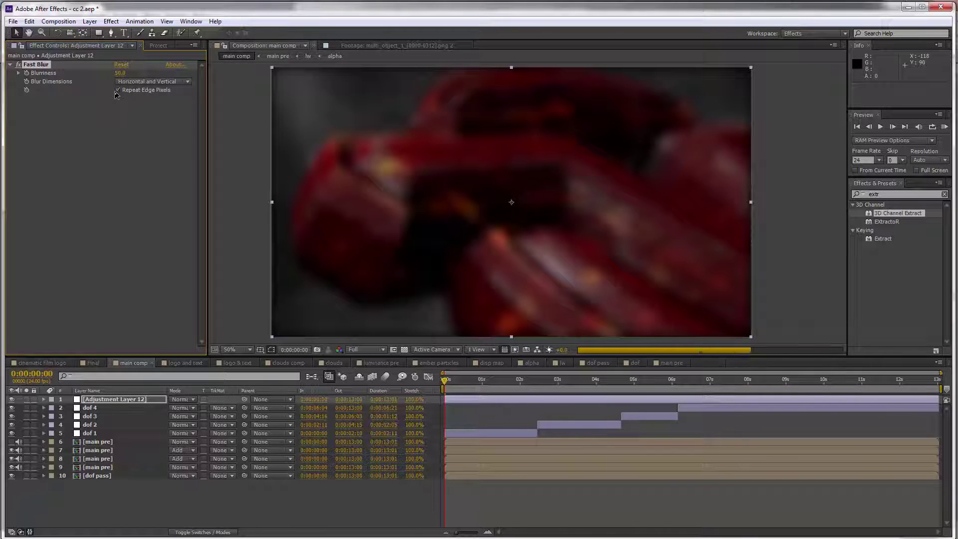
Set the blur layer's blending mode to Add and its opacity to 30%.
click(175, 400)
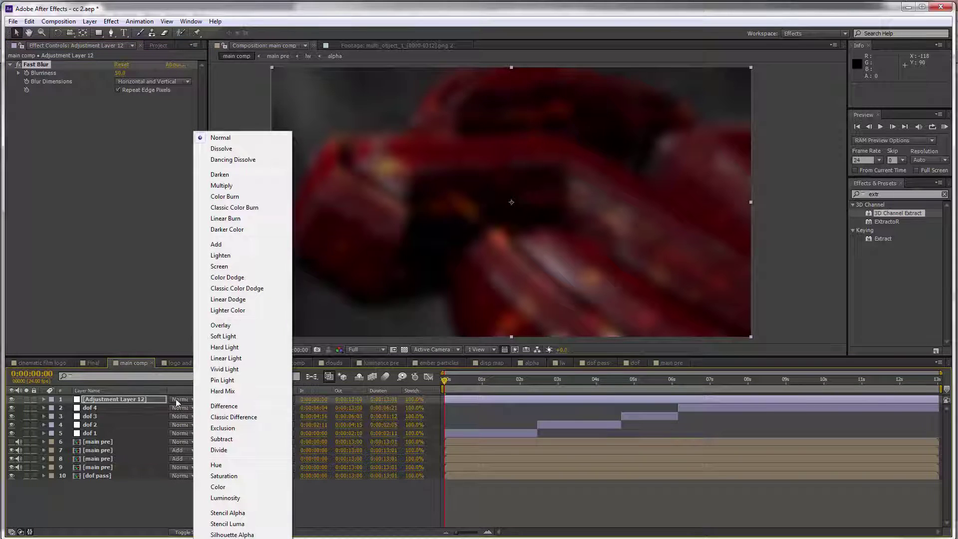
click(216, 244)
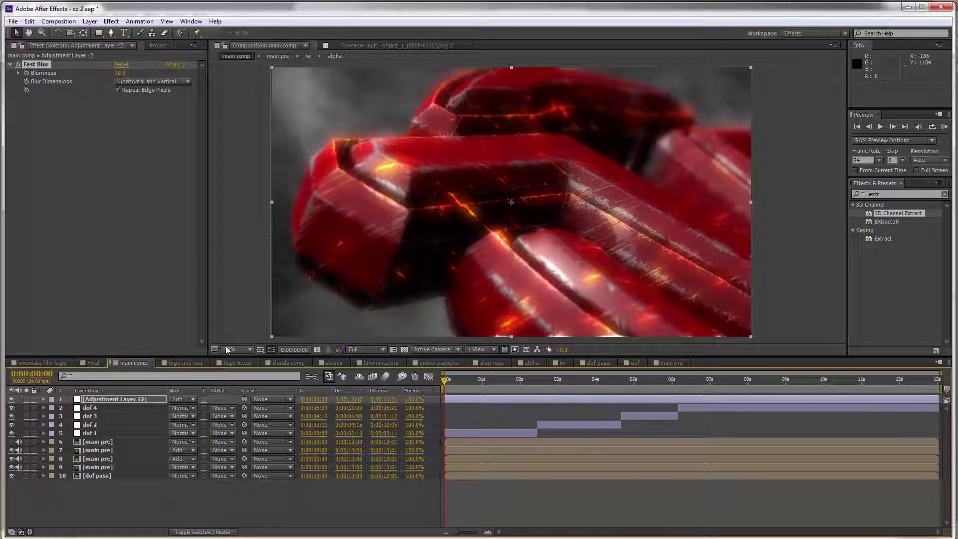
key(t)
click(176, 407)
text(30)
key(Return)
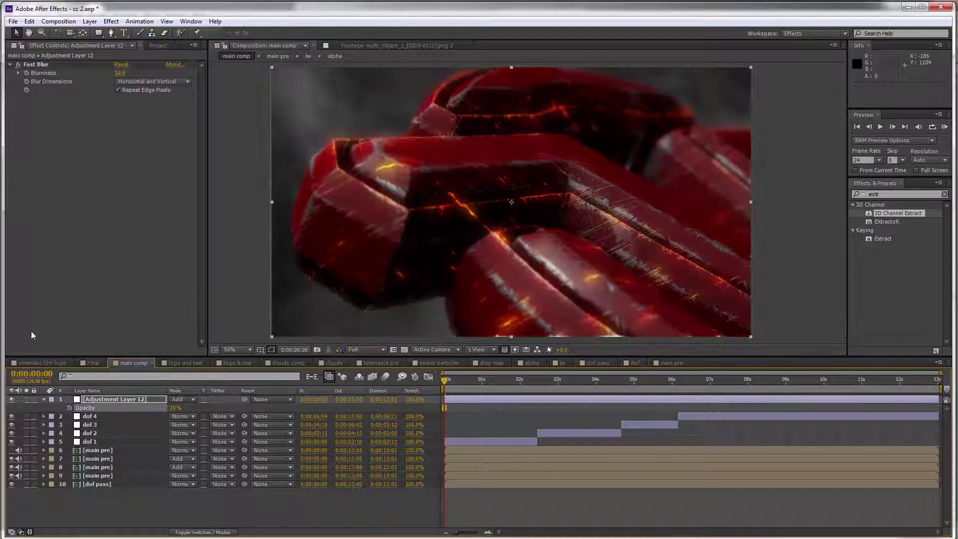
Toggle the glow layer to compare, then add a second adjustment layer.
click(11, 400)
click(11, 399)
click(12, 399)
click(11, 399)
right_click(134, 508)
mouse_move(177, 403)
click(322, 478)
Apply Levels with Input White 245 and Gamma 0.91, then compare with layers hidden.
right_click(158, 400)
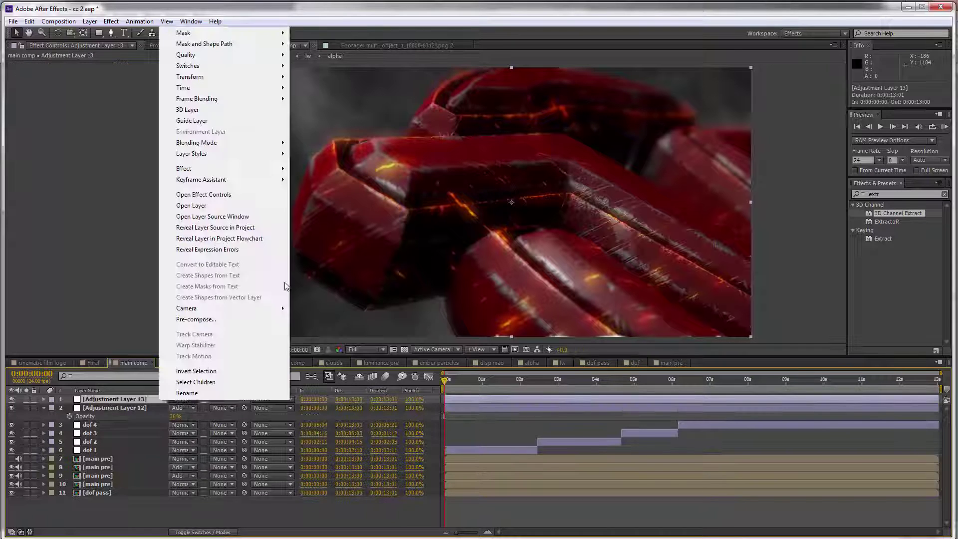
mouse_move(204, 169)
mouse_move(375, 246)
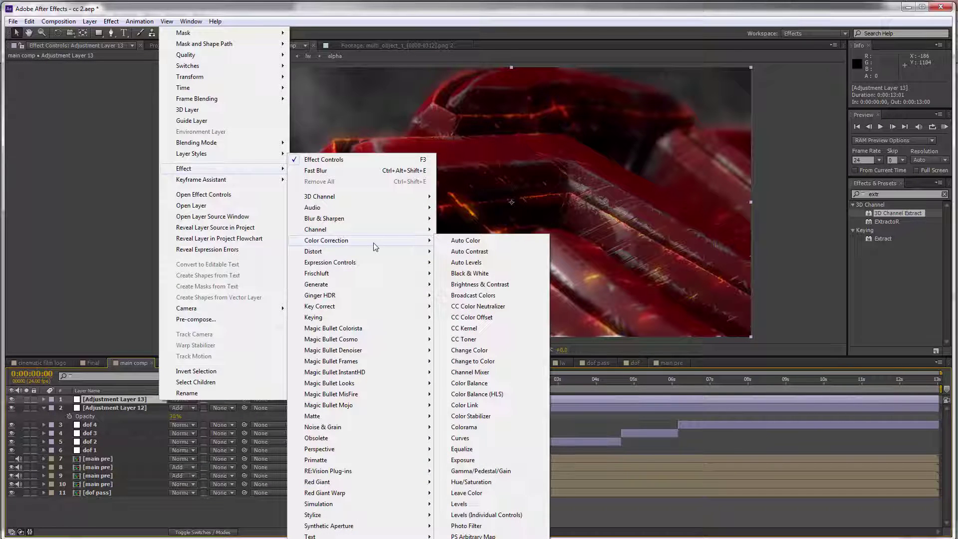
click(496, 502)
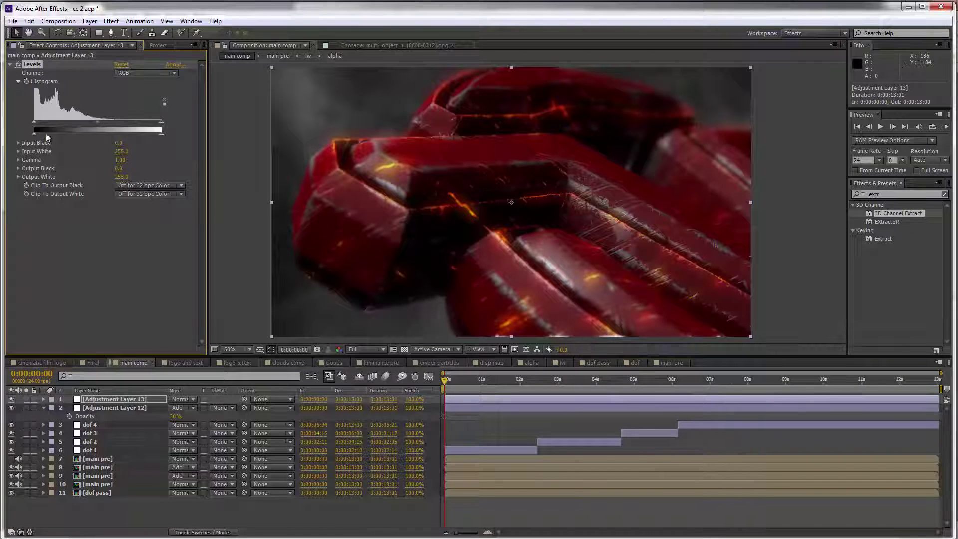
drag(160, 122, 156, 121)
drag(96, 123, 98, 122)
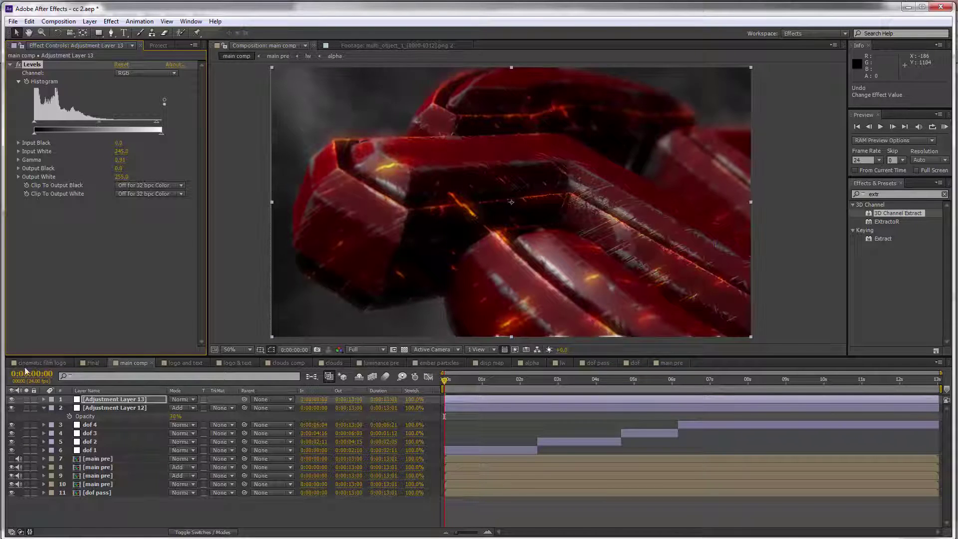
mouse_move(12, 400)
mouse_down()
mouse_move(12, 409)
mouse_move(11, 399)
mouse_up()
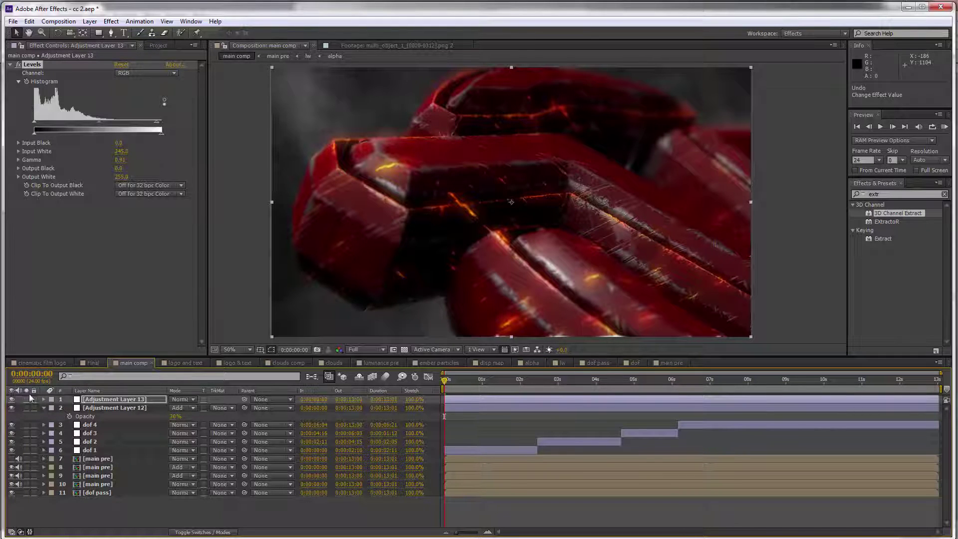
Create a new black solid layer.
click(134, 502)
right_click(133, 502)
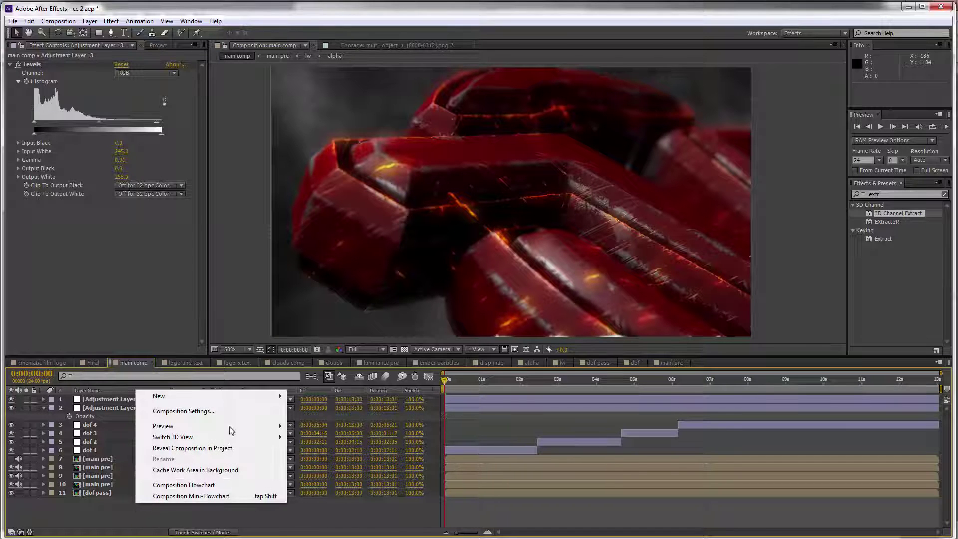
mouse_move(206, 397)
click(314, 421)
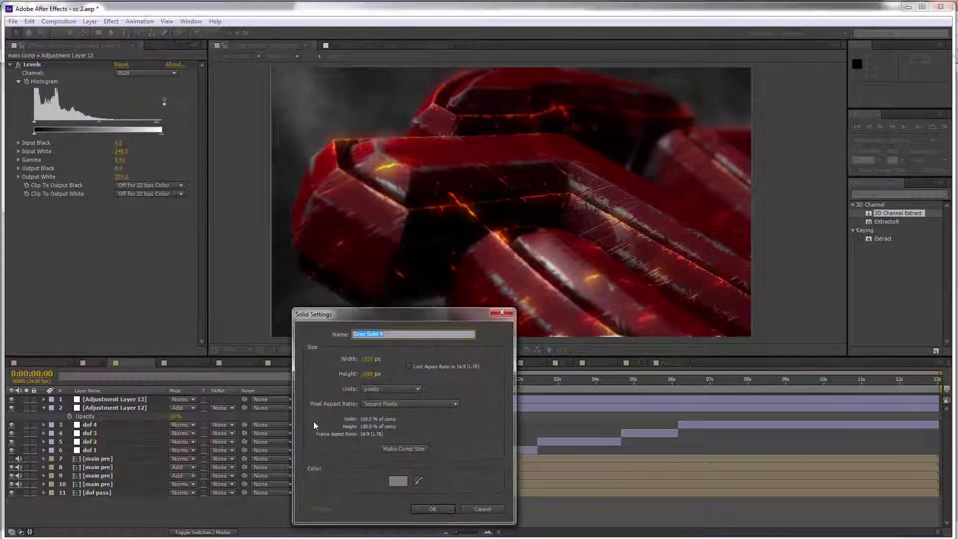
click(398, 480)
click(579, 393)
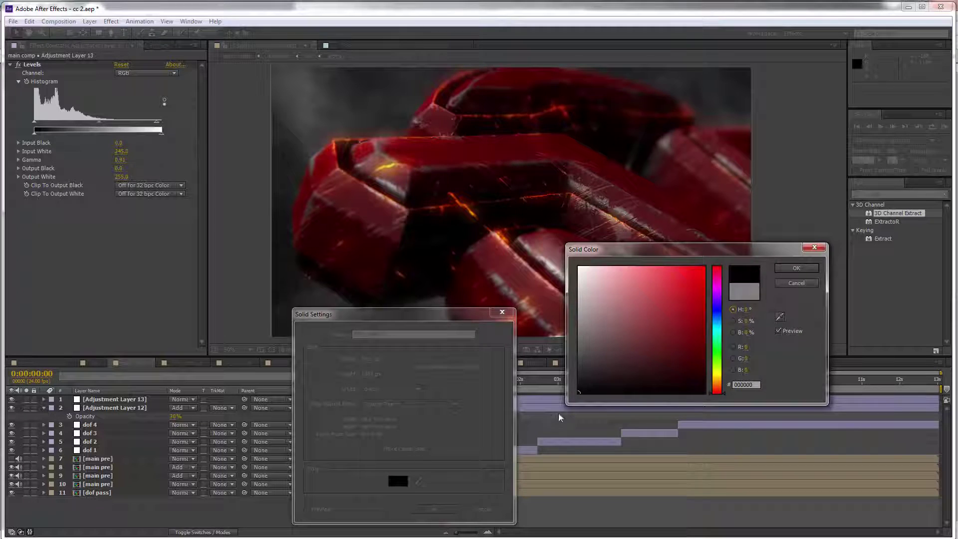
click(803, 272)
click(429, 508)
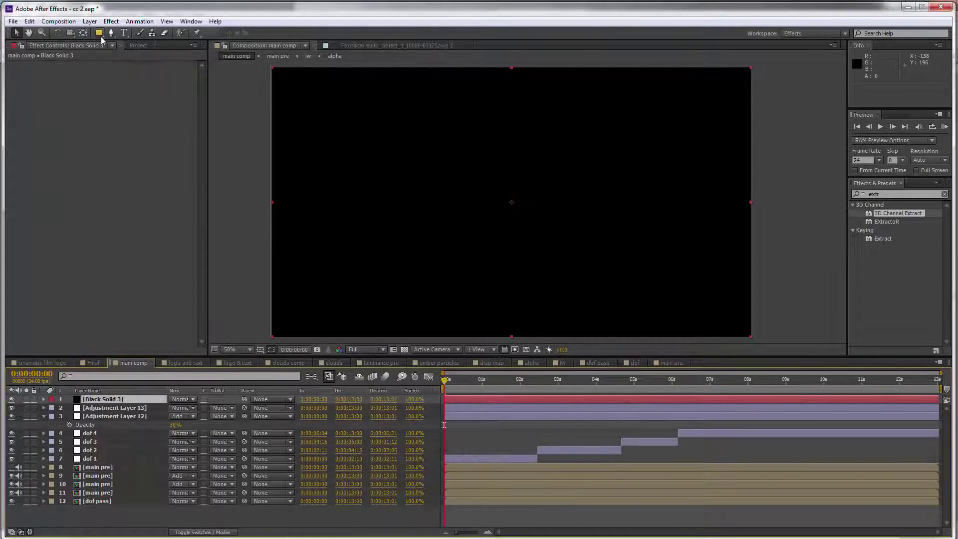
Add a full-frame ellipse mask set to Subtract with 500-pixel feather.
drag(100, 33, 136, 54)
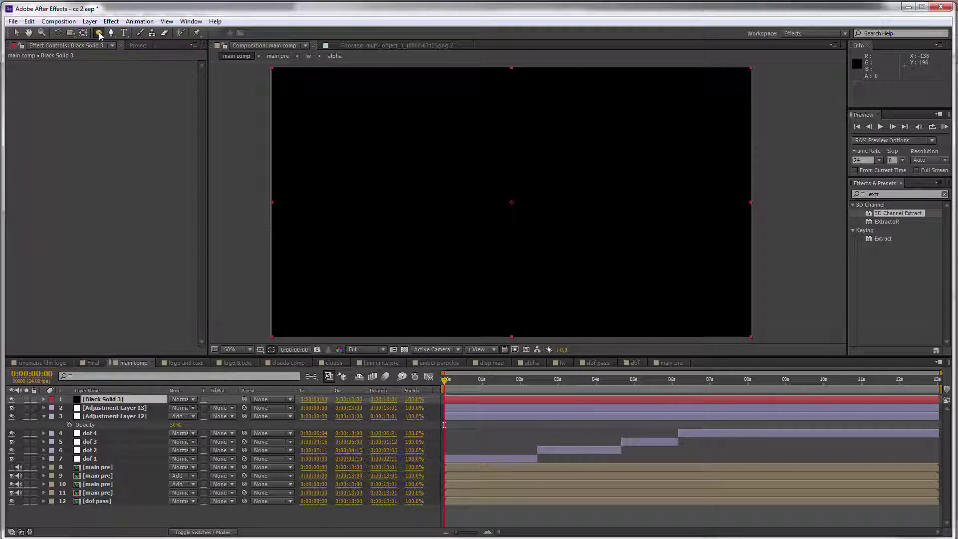
double_click(100, 35)
click(182, 416)
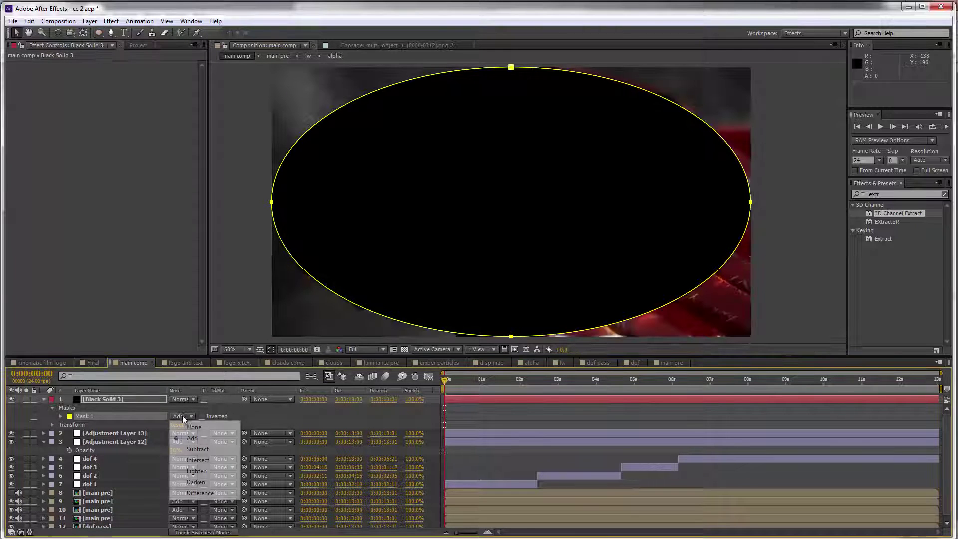
click(204, 449)
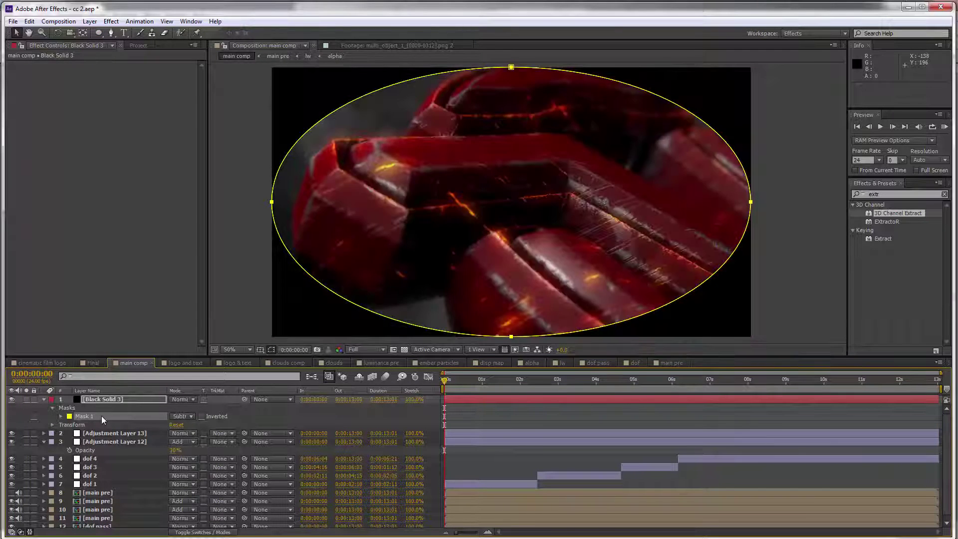
key(f)
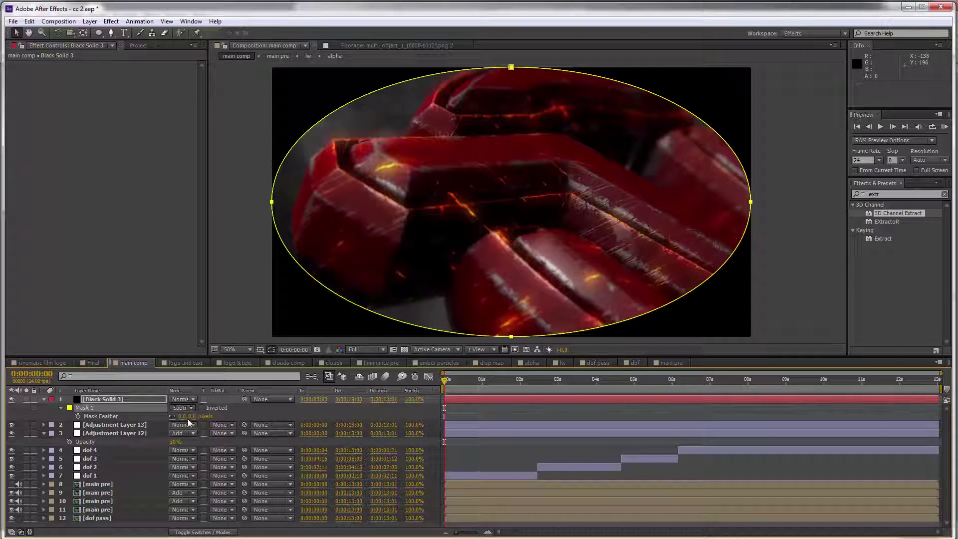
click(193, 416)
text(500)
key(Return)
Lower the vignette solid's opacity to 30% and toggle it to compare.
key(t)
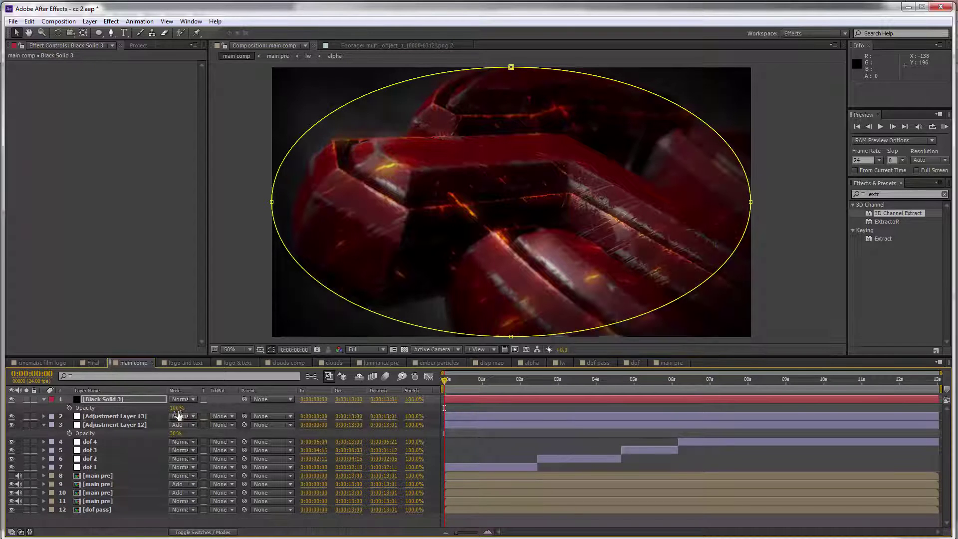
click(177, 408)
text(30)
key(Return)
click(12, 400)
click(11, 399)
click(11, 400)
click(11, 399)
click(12, 400)
click(11, 400)
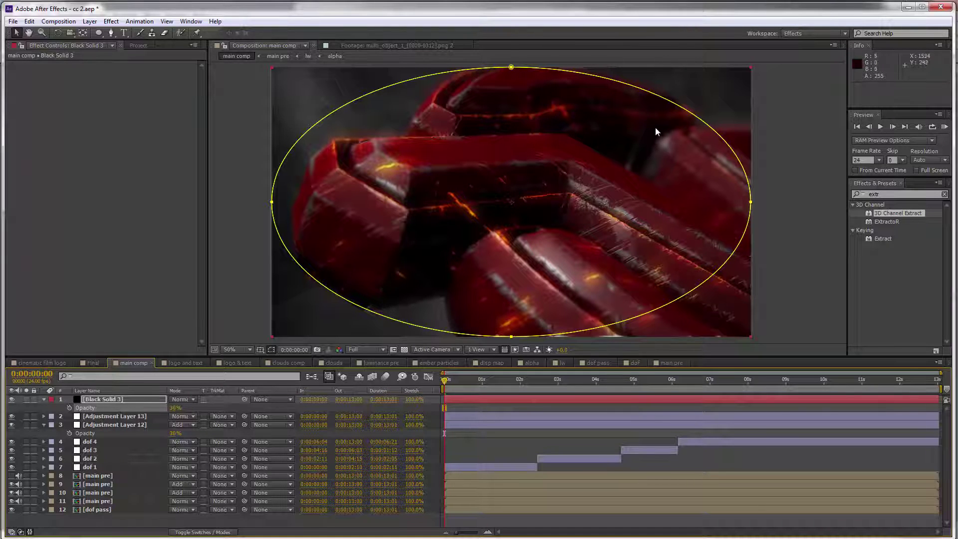
Add a new adjustment layer with a Color Balance effect.
right_click(171, 519)
mouse_move(209, 412)
click(359, 491)
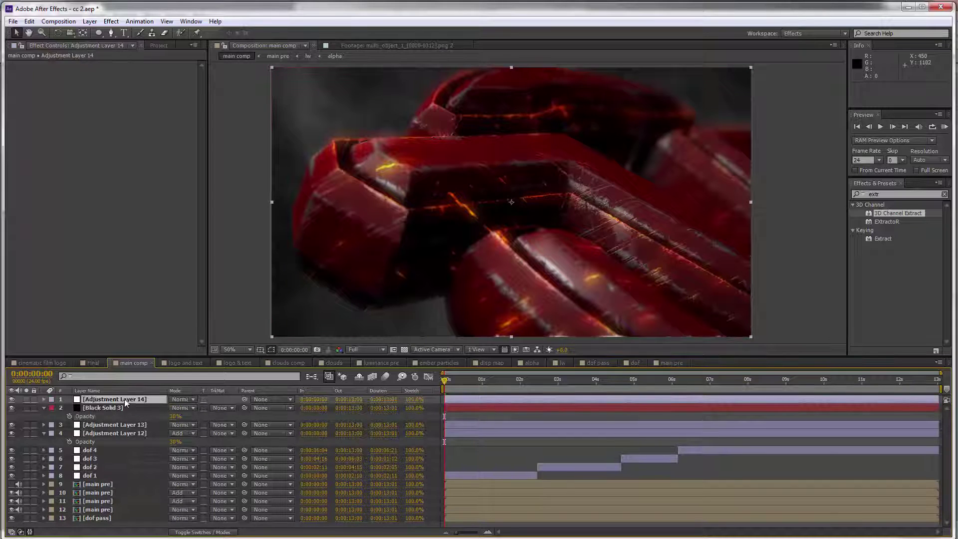
right_click(126, 403)
mouse_move(179, 169)
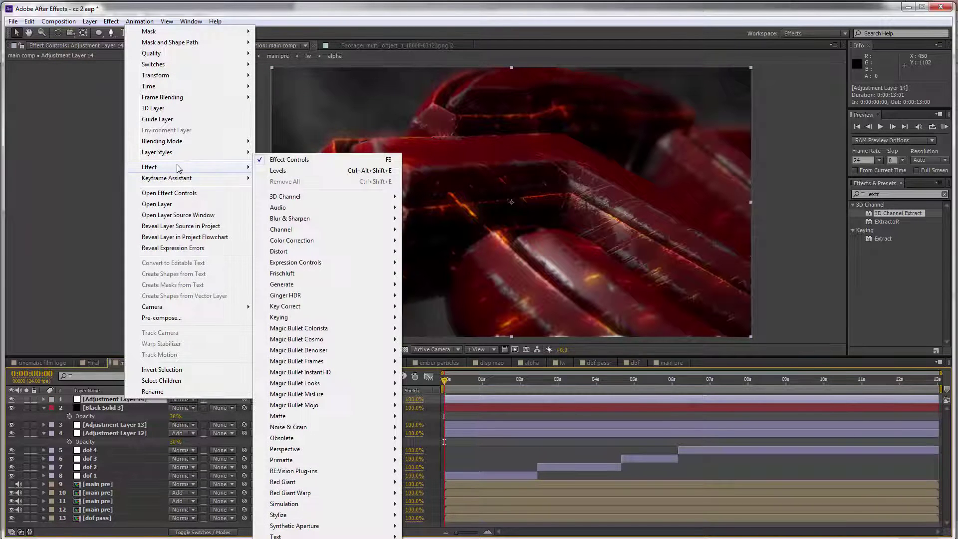
mouse_move(309, 241)
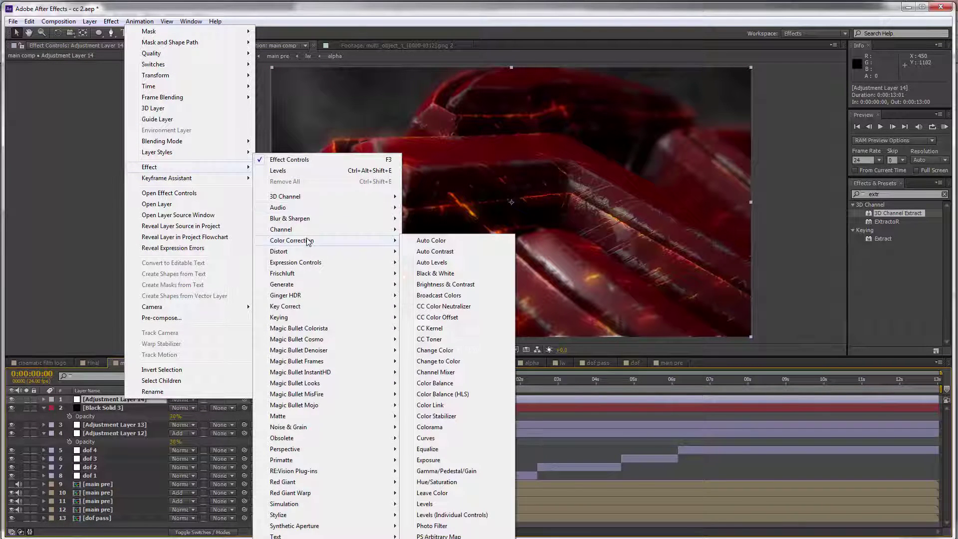
click(435, 383)
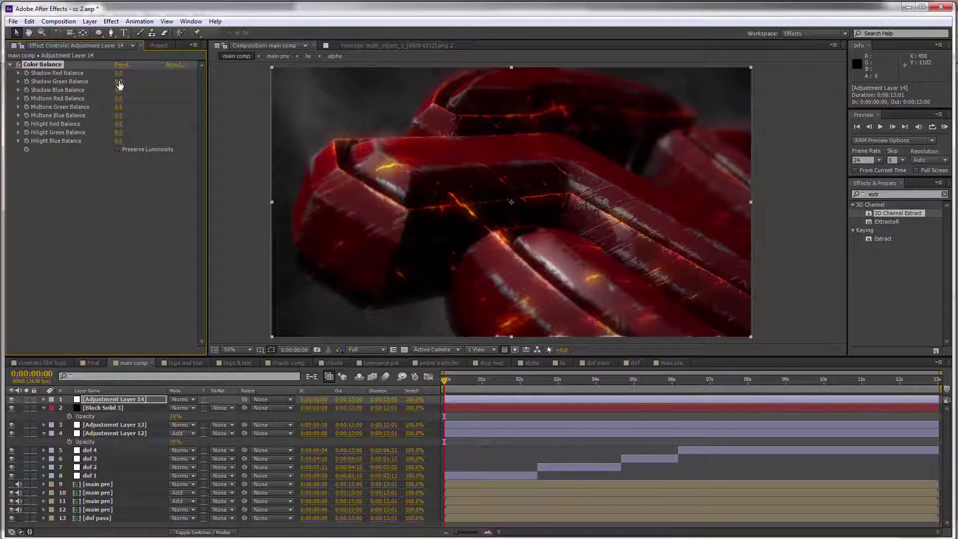
Set Shadow and Midtone Red Balance to -10 and Blue Balance to 10.
click(119, 73)
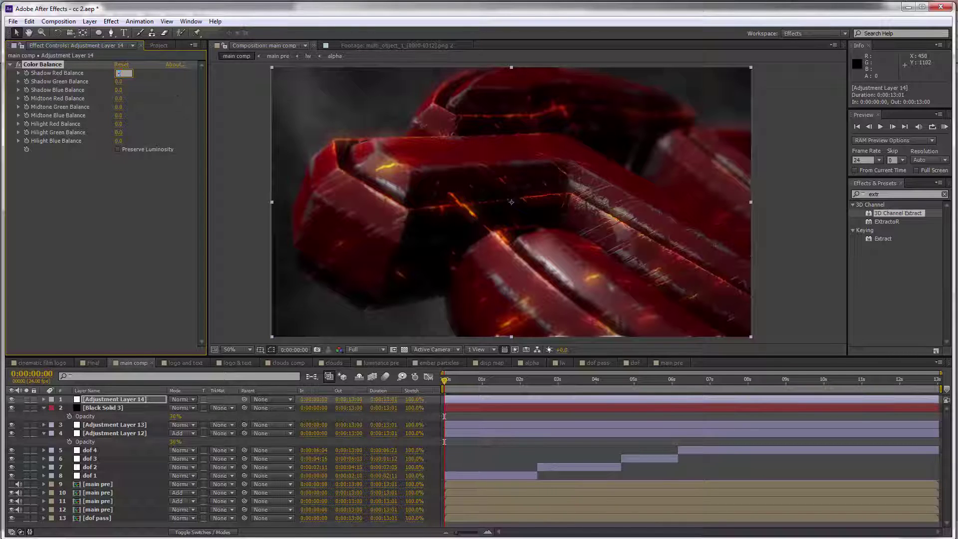
key(Return)
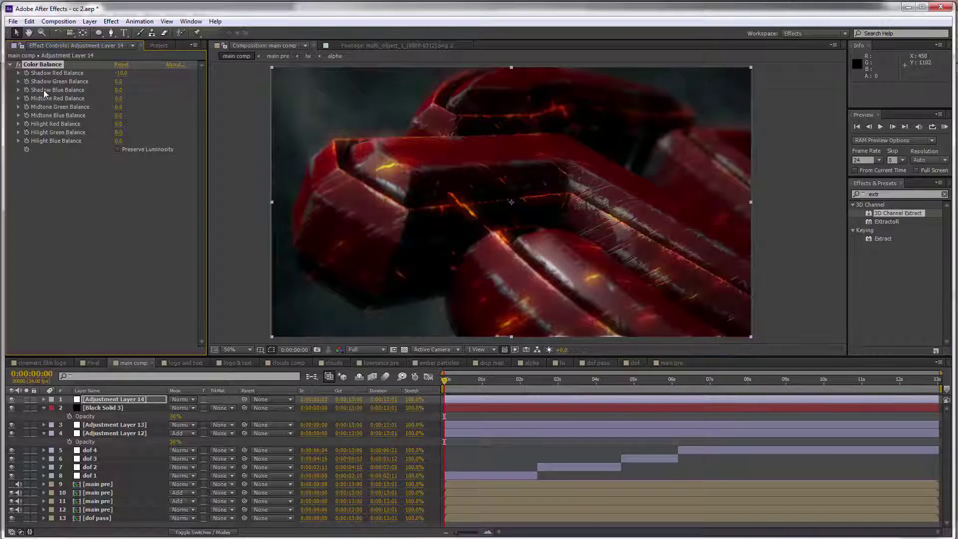
click(118, 90)
text(10)
key(Return)
click(118, 98)
text(-10)
key(Tab)
key(Tab)
text(10)
key(Return)
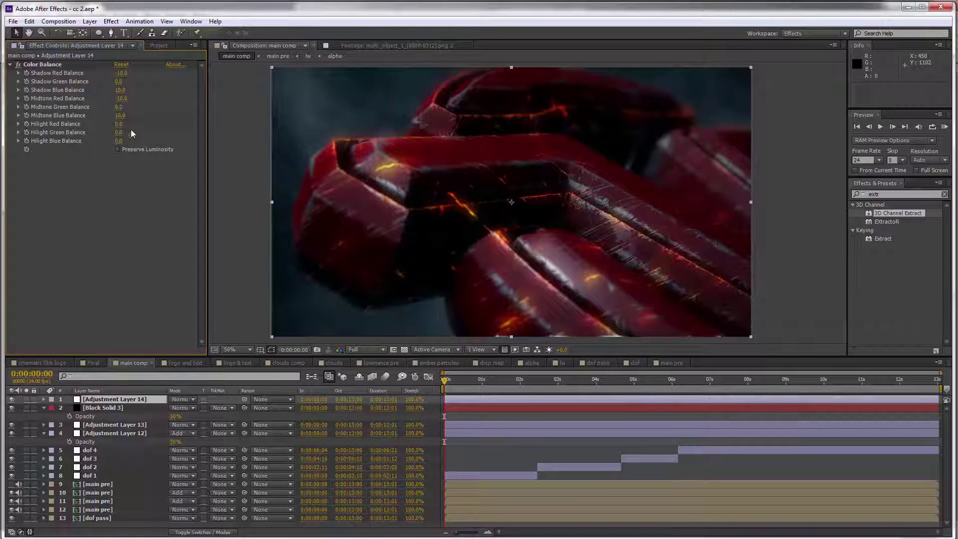
Set Hilight Red Balance to 10 and Hilight Blue Balance to -10.
click(118, 124)
text(10)
key(Return)
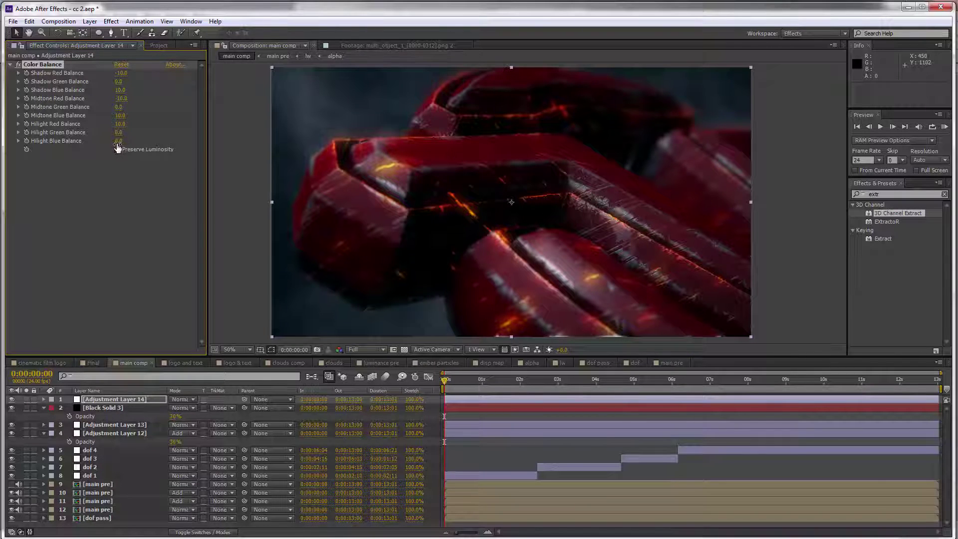
click(118, 141)
text(-10)
key(Return)
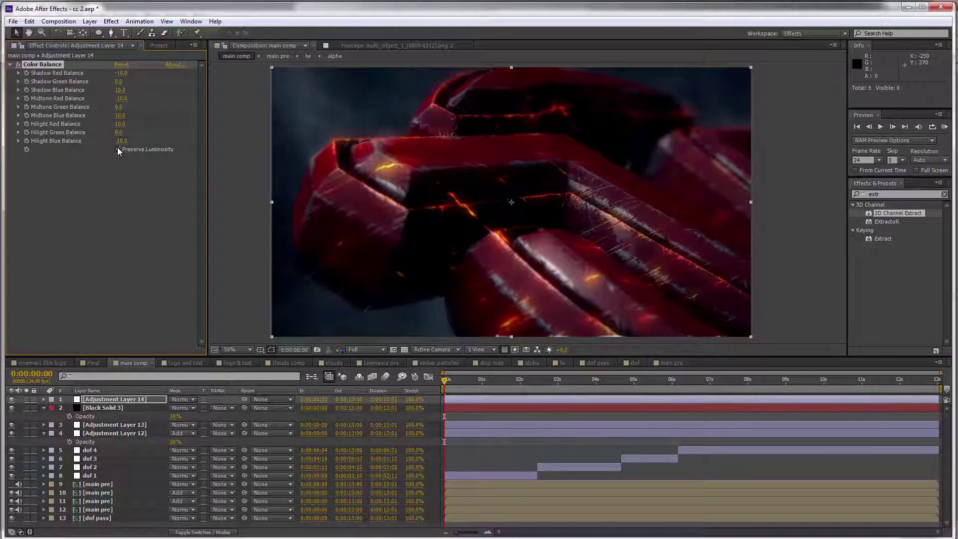
Turn on Preserve Luminosity and add an Exposure effect set to 0.25.
click(118, 149)
right_click(107, 153)
mouse_move(167, 170)
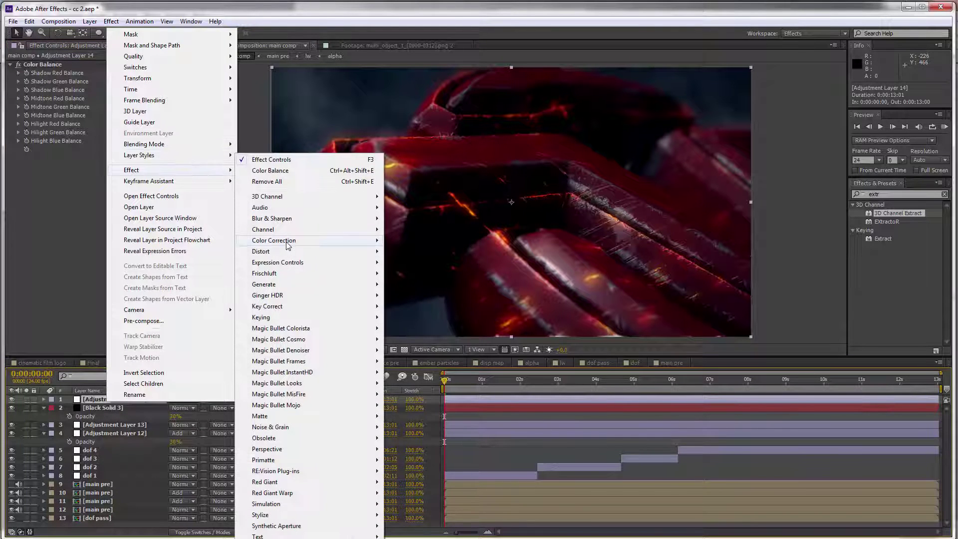
mouse_move(289, 242)
click(439, 459)
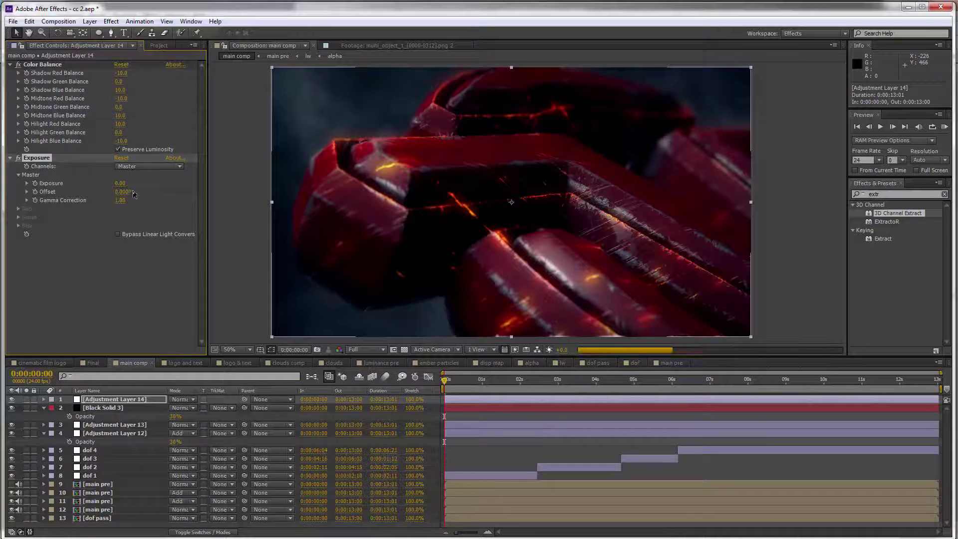
click(121, 184)
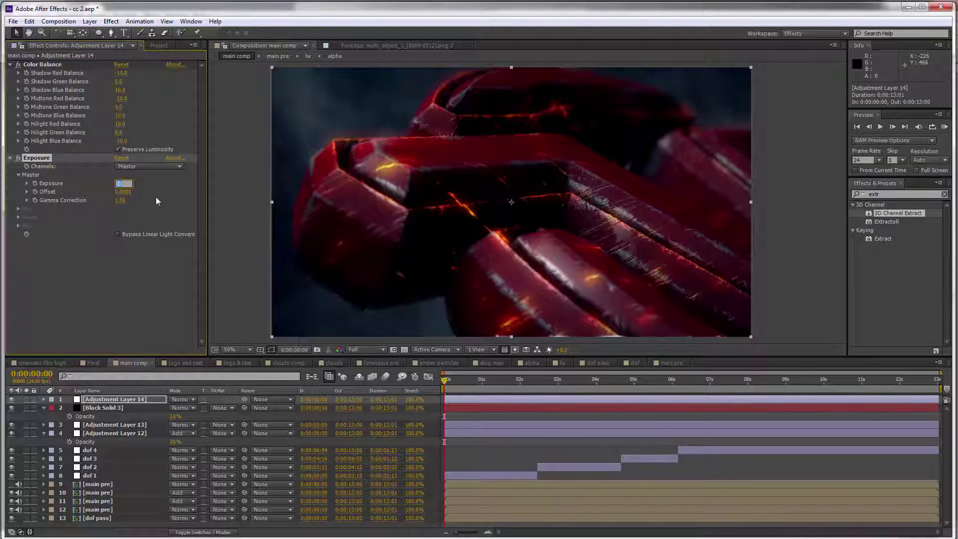
text(0.25)
key(Return)
Add Levels with Input White lowered to 238 and check the grade at different frames.
right_click(120, 404)
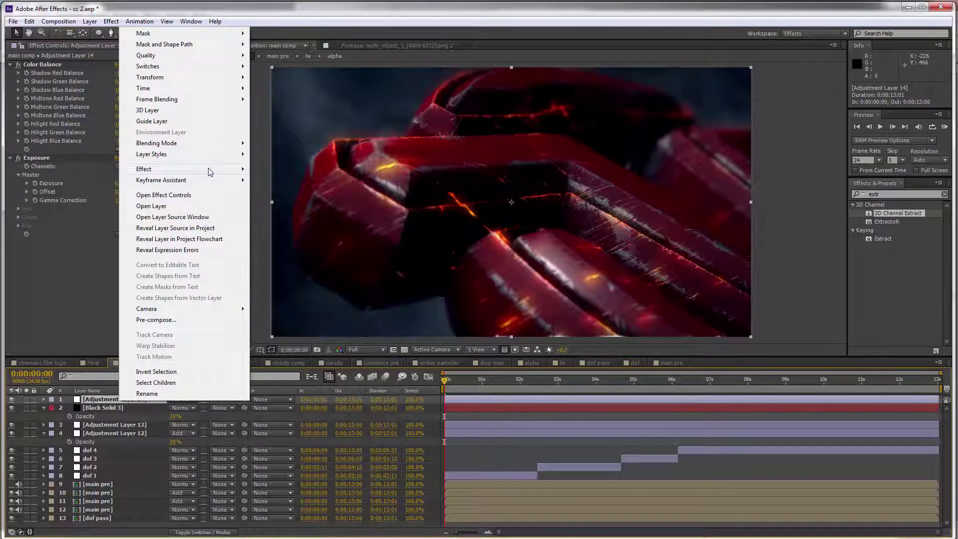
mouse_move(308, 244)
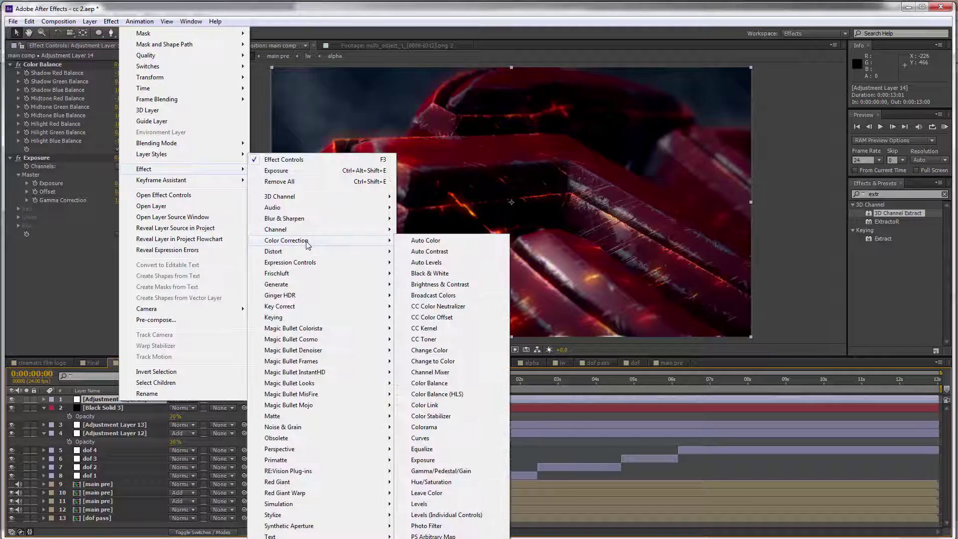
click(420, 504)
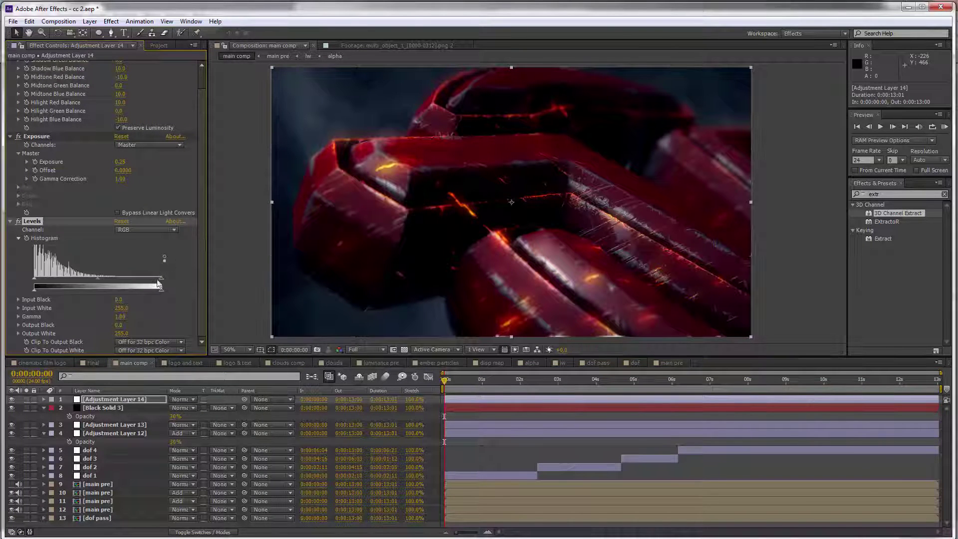
drag(159, 283, 155, 286)
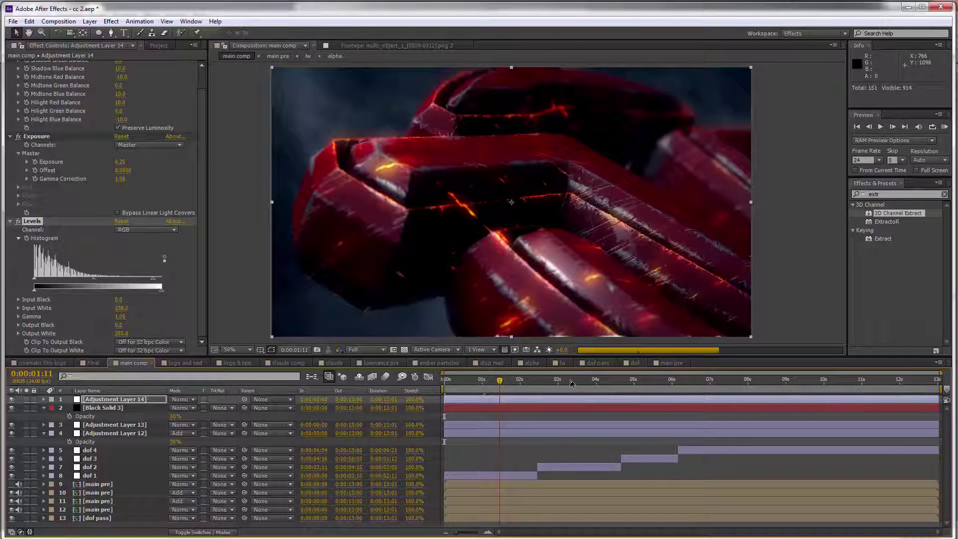
click(579, 382)
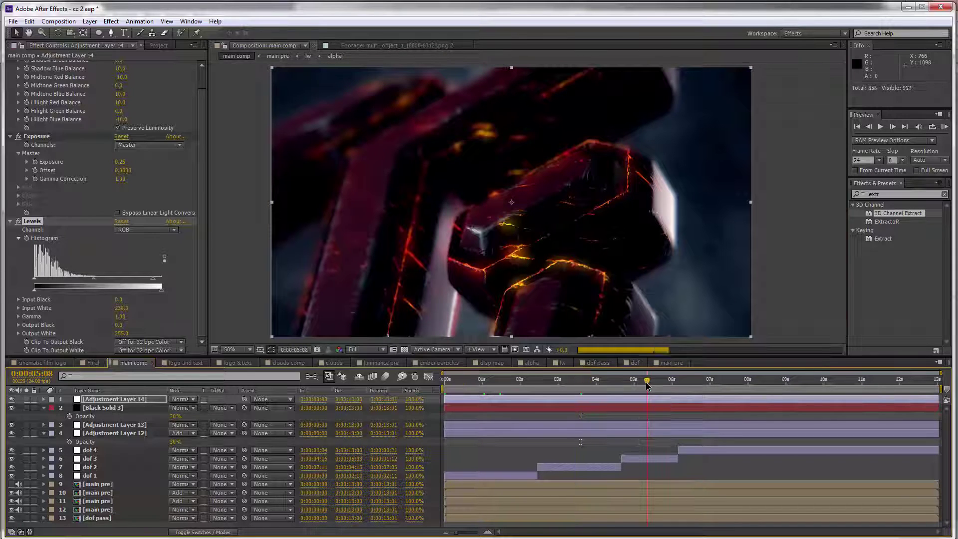
click(462, 382)
Add a Noise effect with Amount of Noise at 5%.
right_click(114, 398)
mouse_move(153, 166)
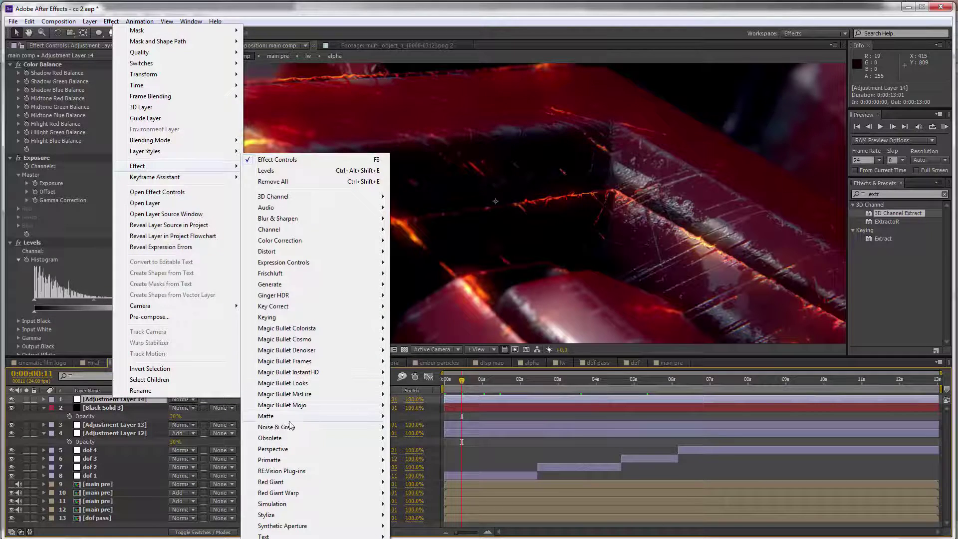
mouse_move(287, 430)
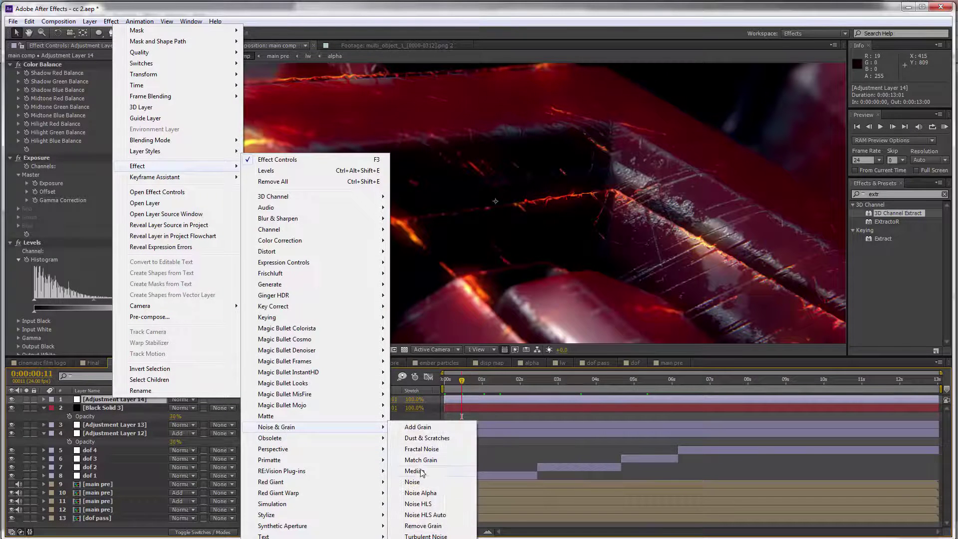
click(412, 482)
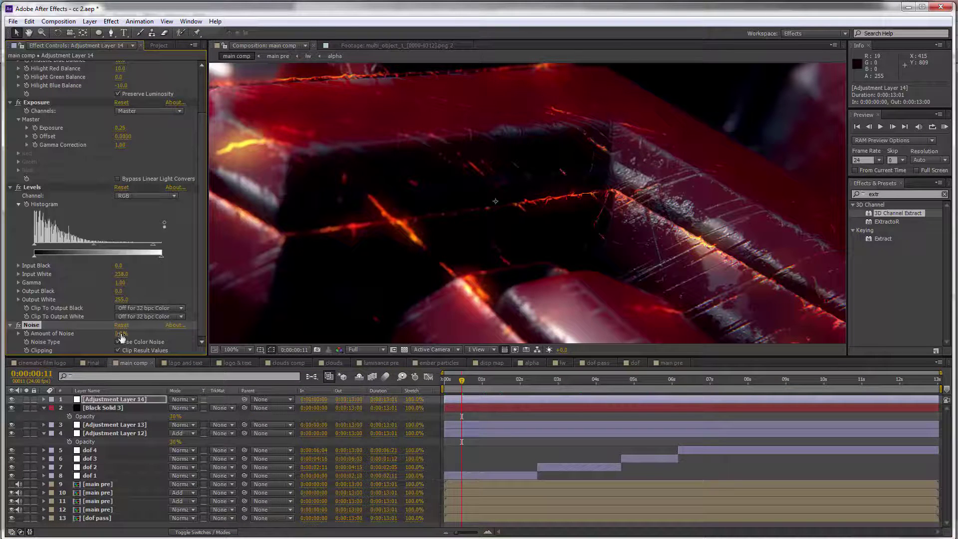
click(121, 334)
text(5)
key(Return)
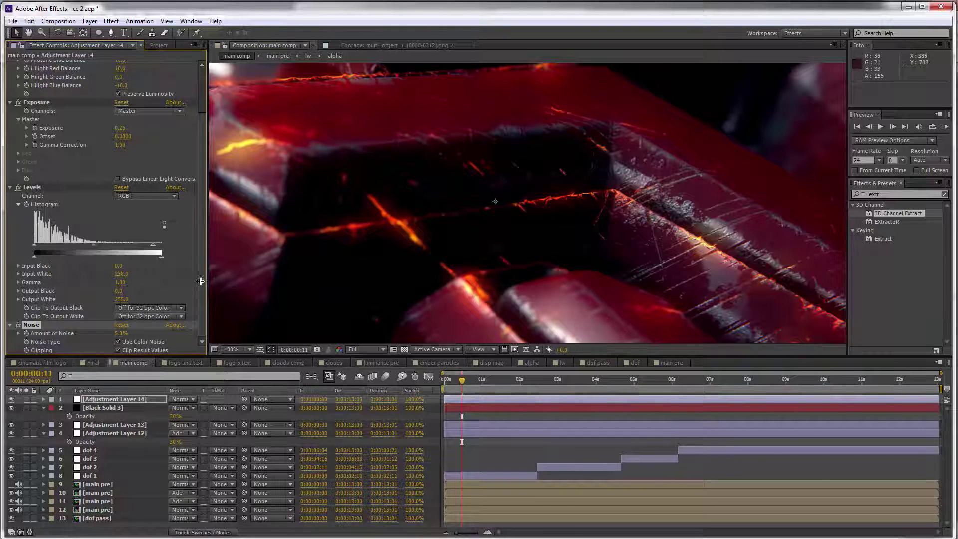
Pan and zoom the viewer to recenter the whole frame.
drag(300, 268, 515, 284)
drag(405, 150, 356, 244)
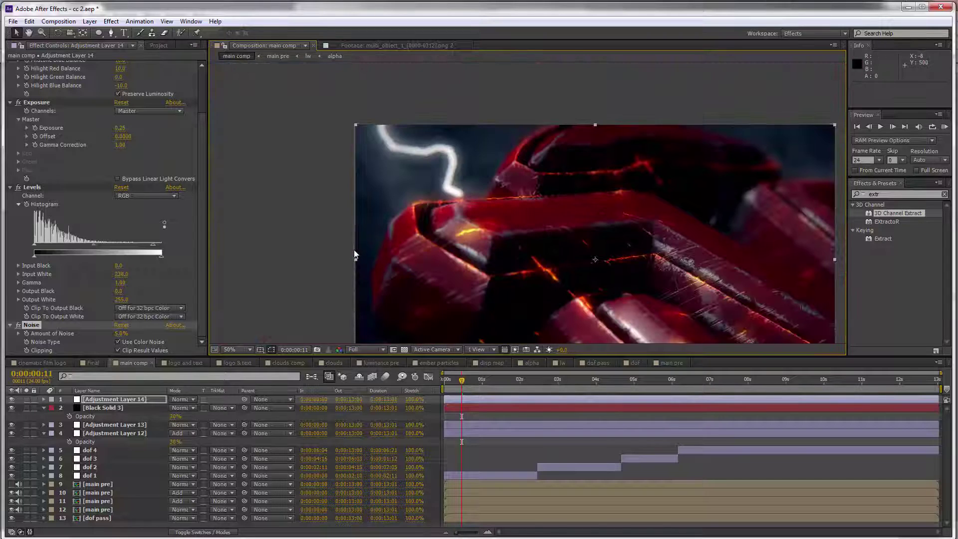
scroll(292, 198, down, 2)
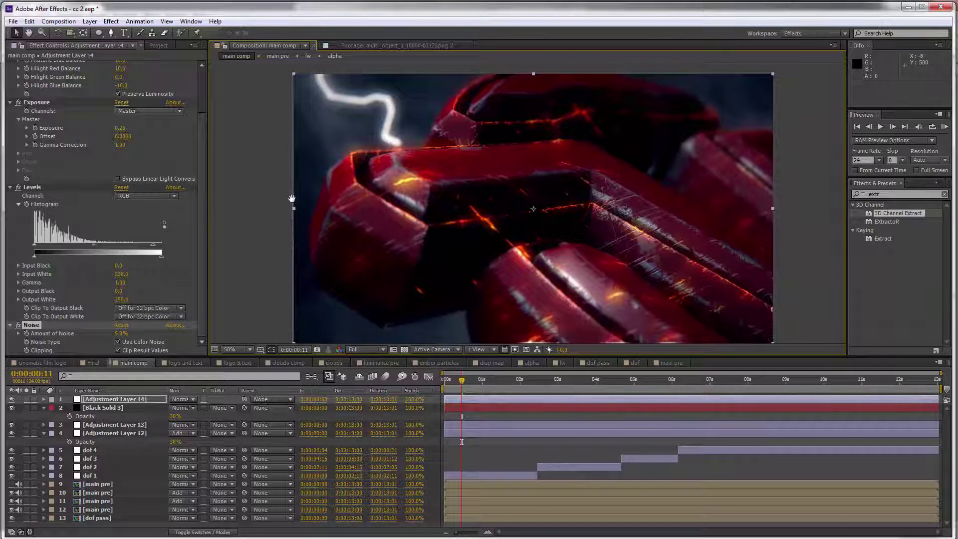
drag(292, 199, 272, 185)
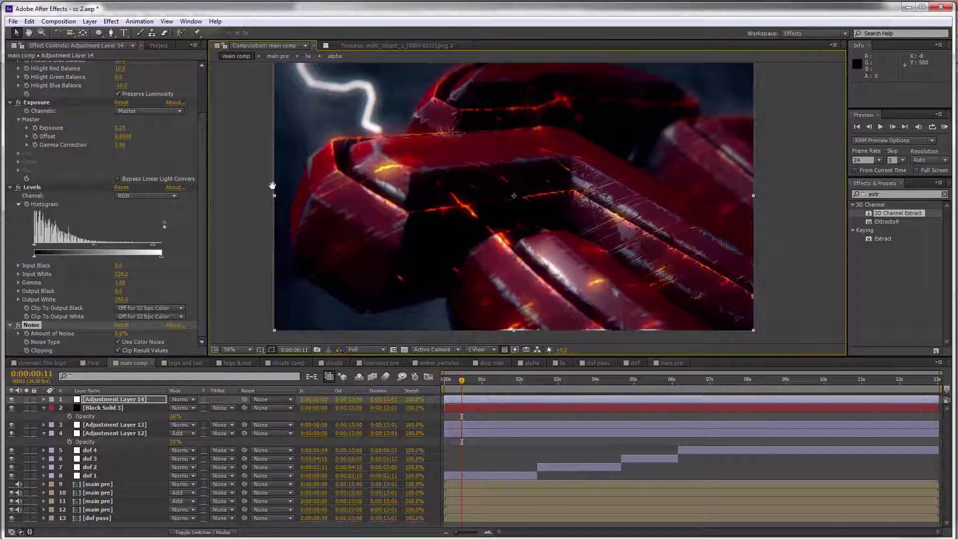